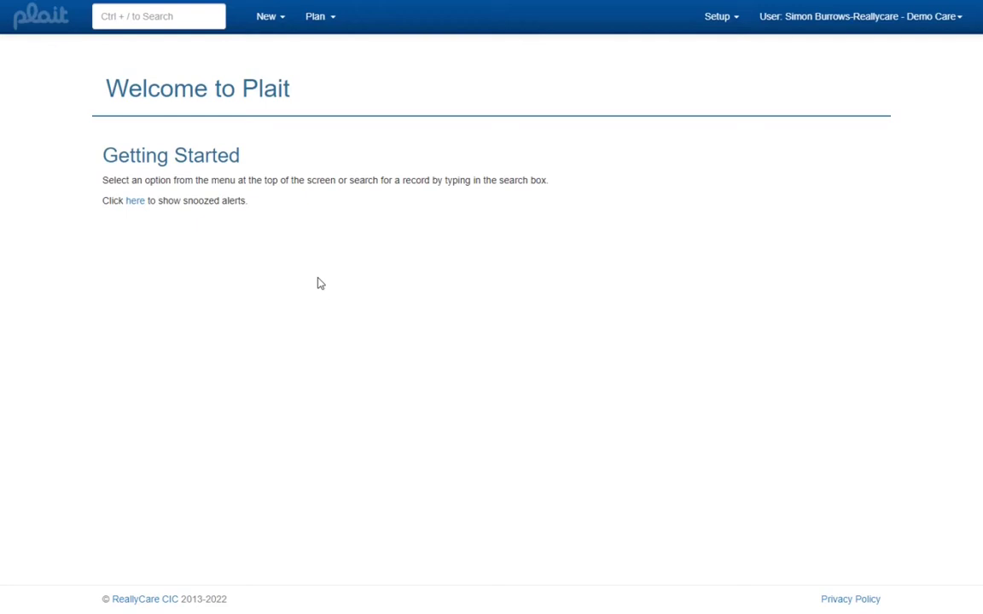
# Open Demo Care's Careplans settings, then add and discard an extra referral format row, keeping Essex Dom Care ISP.
pyautogui.click(722, 16)
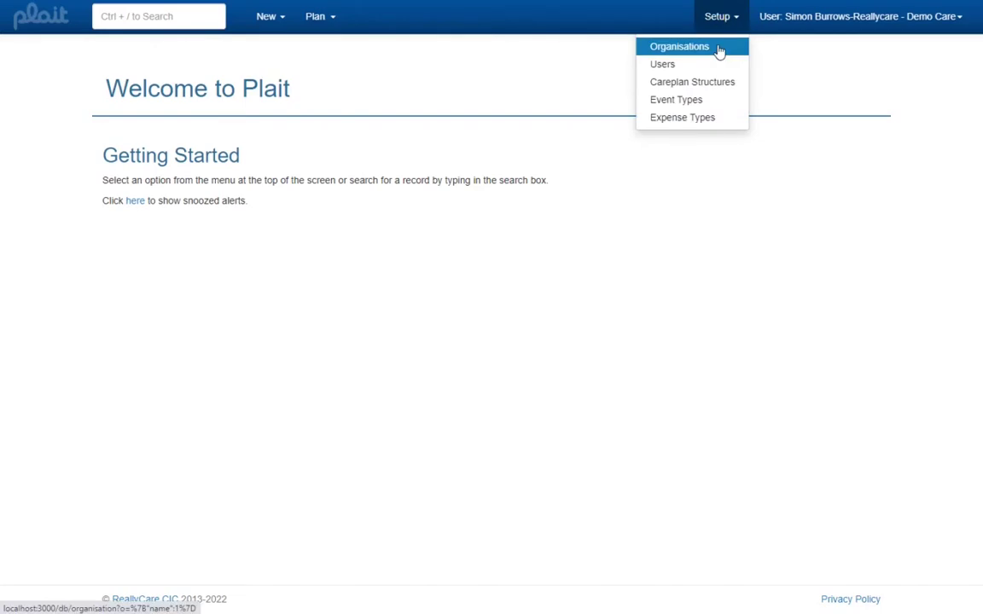
pyautogui.click(717, 50)
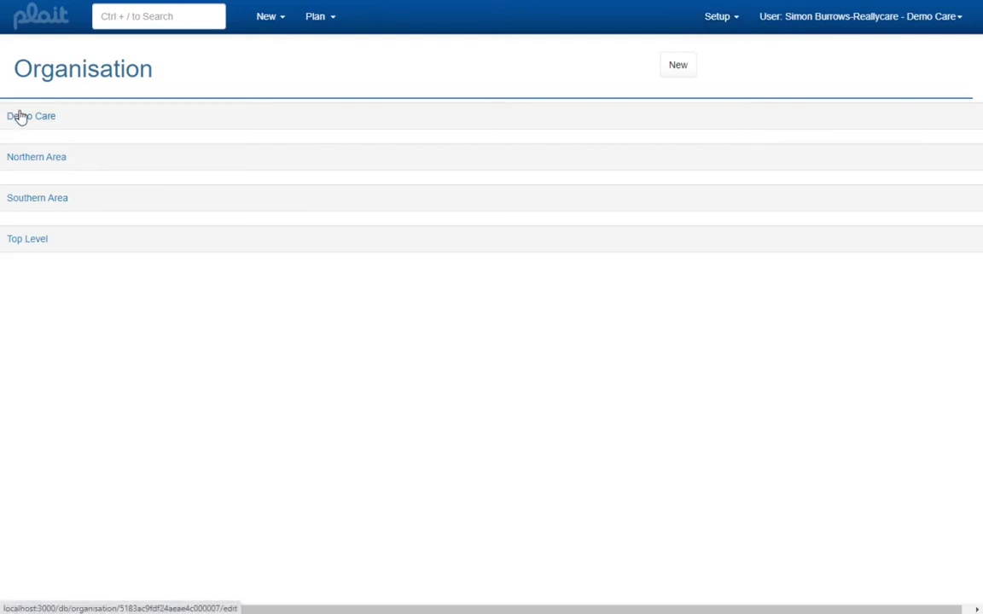
pyautogui.click(21, 117)
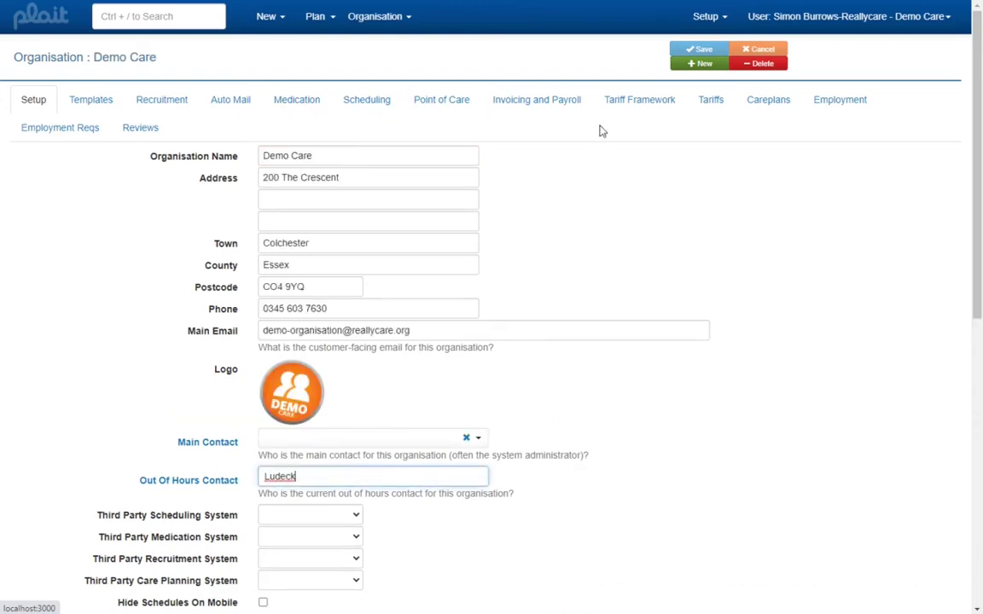
pyautogui.click(778, 102)
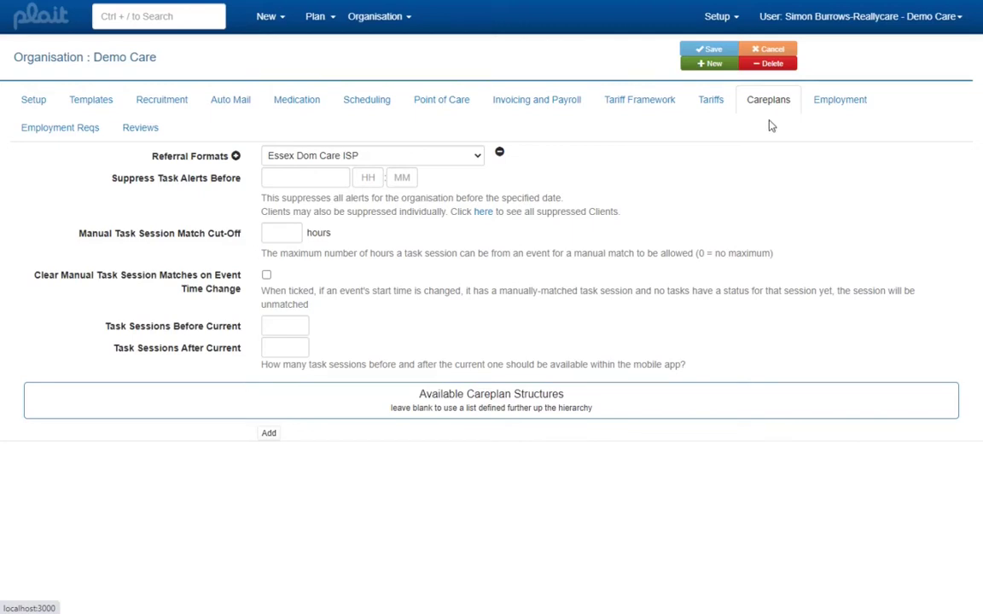
pyautogui.click(236, 156)
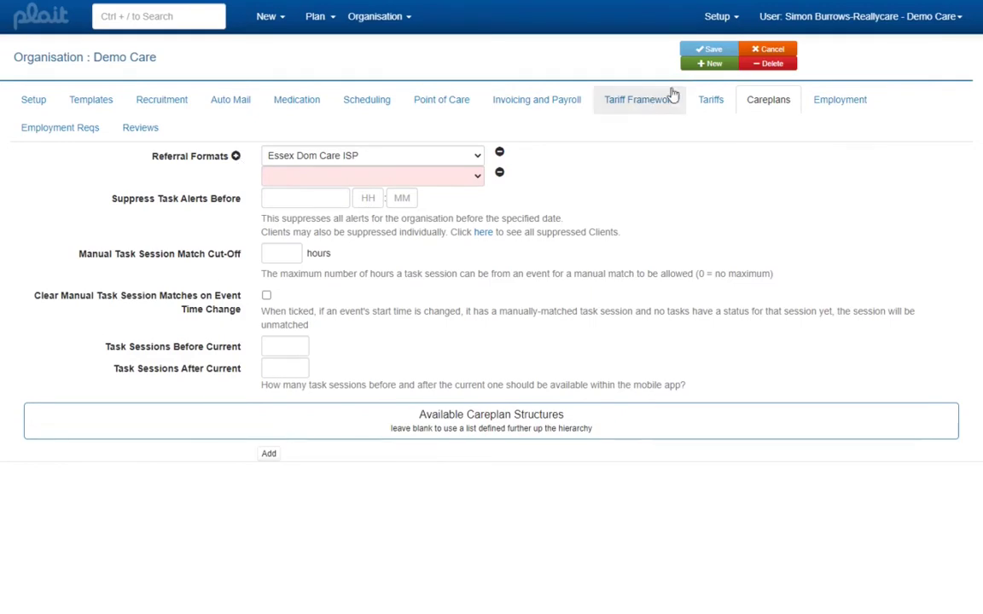
pyautogui.click(763, 51)
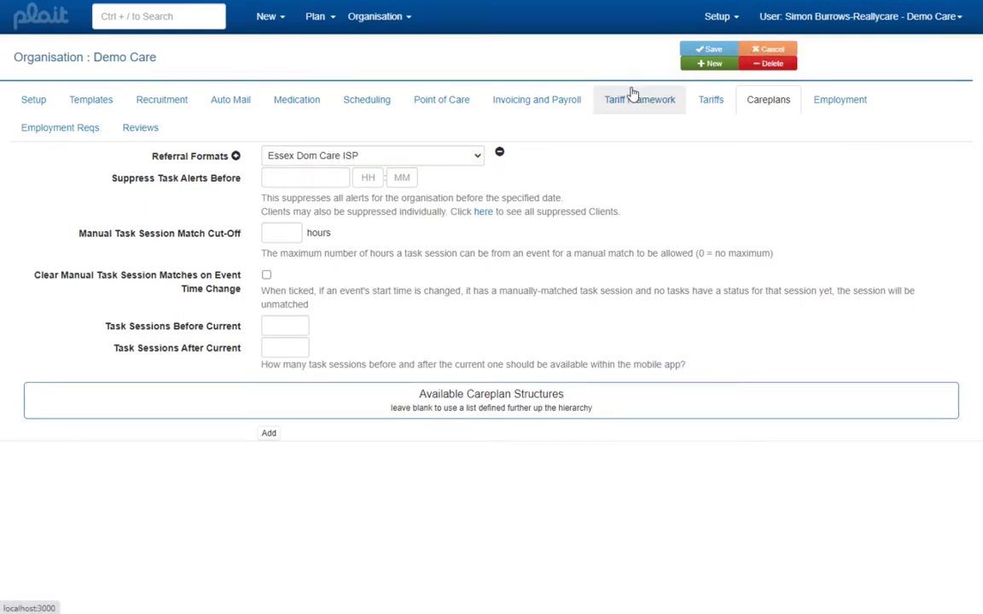
# Upload EssexCCDomCareISPExample1 as a new electronic client referral.
pyautogui.click(274, 19)
pyautogui.click(278, 101)
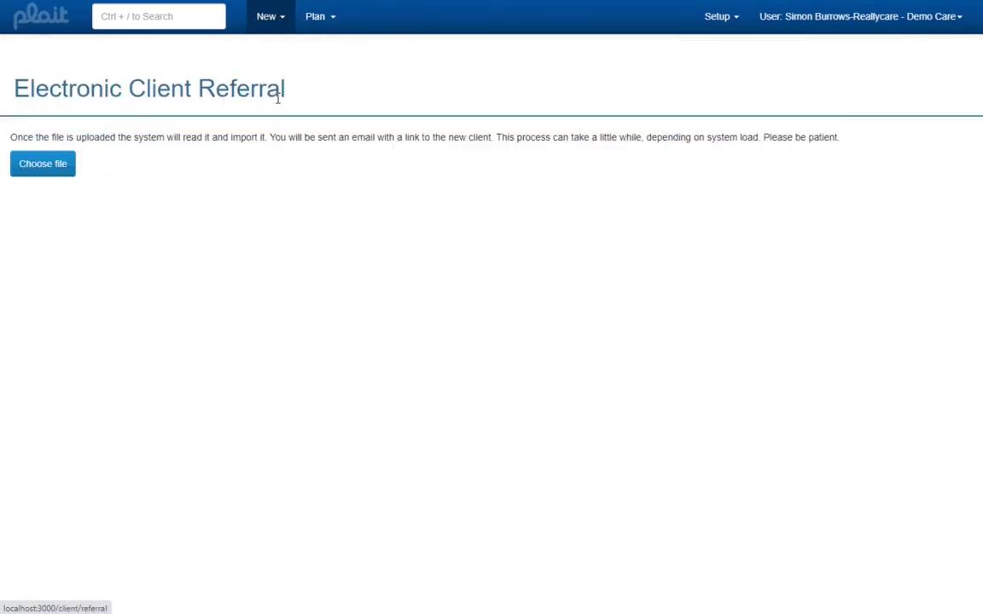
pyautogui.click(66, 168)
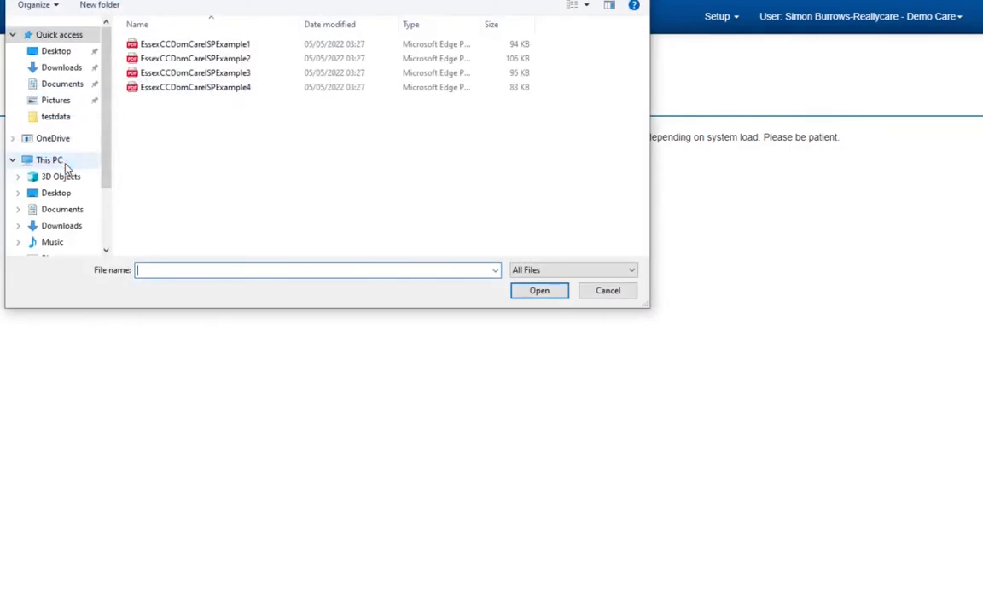
pyautogui.doubleClick(171, 44)
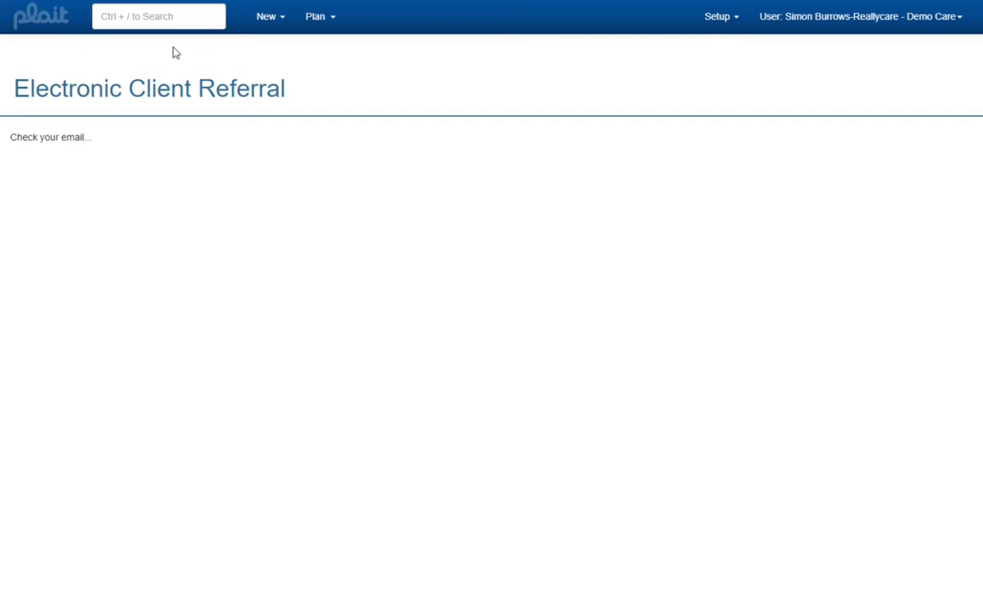
pyautogui.click(194, 18)
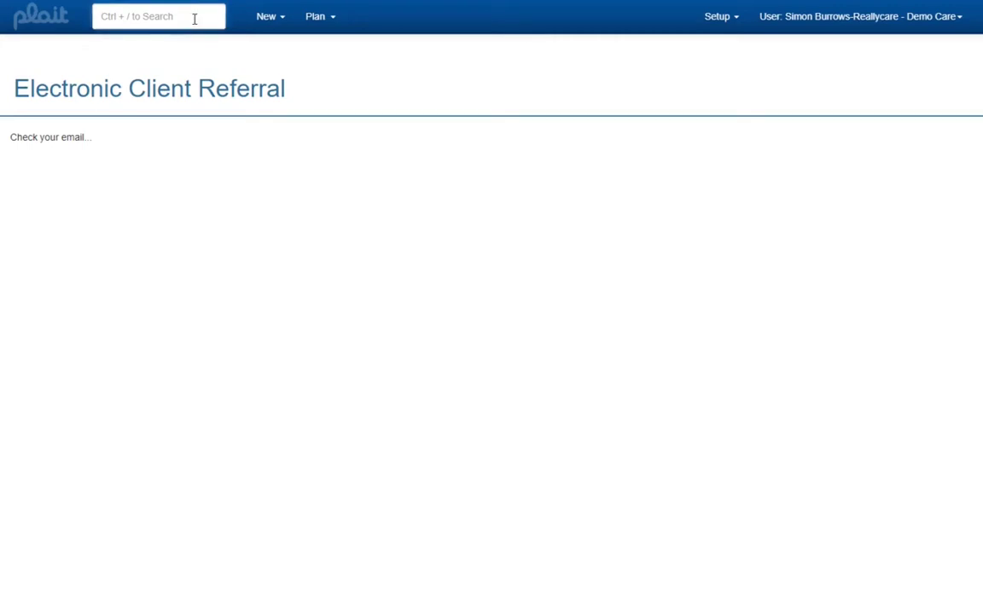
# Search the service user by surname, open their record and view their contacts.
pyautogui.write('douglas')
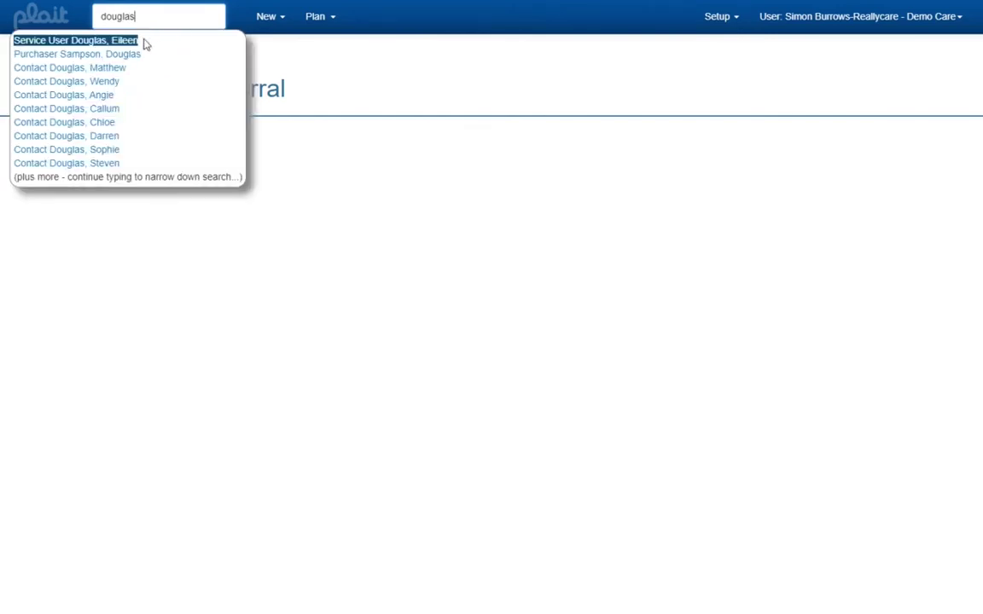
pyautogui.click(120, 40)
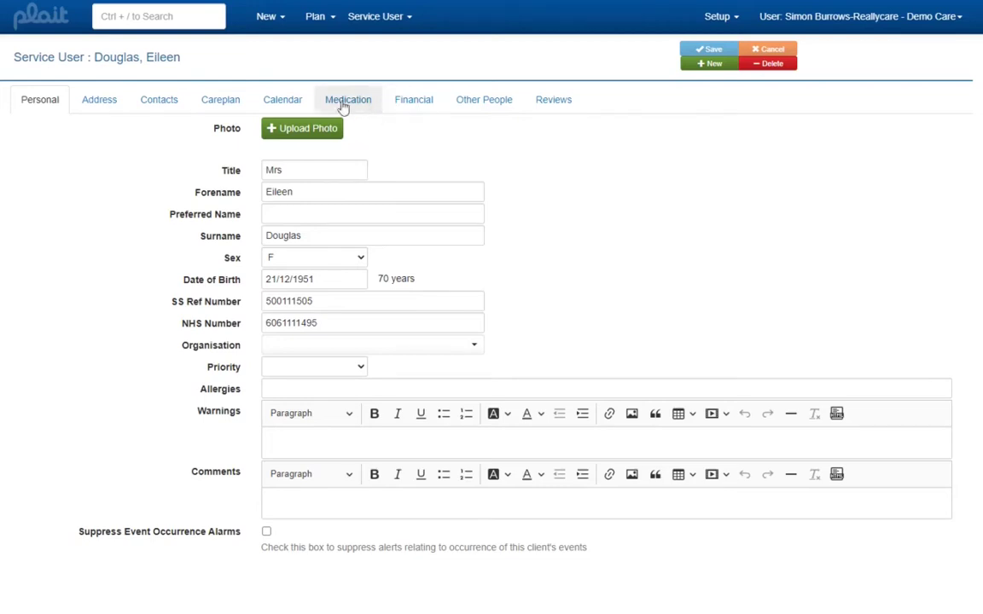
pyautogui.click(172, 106)
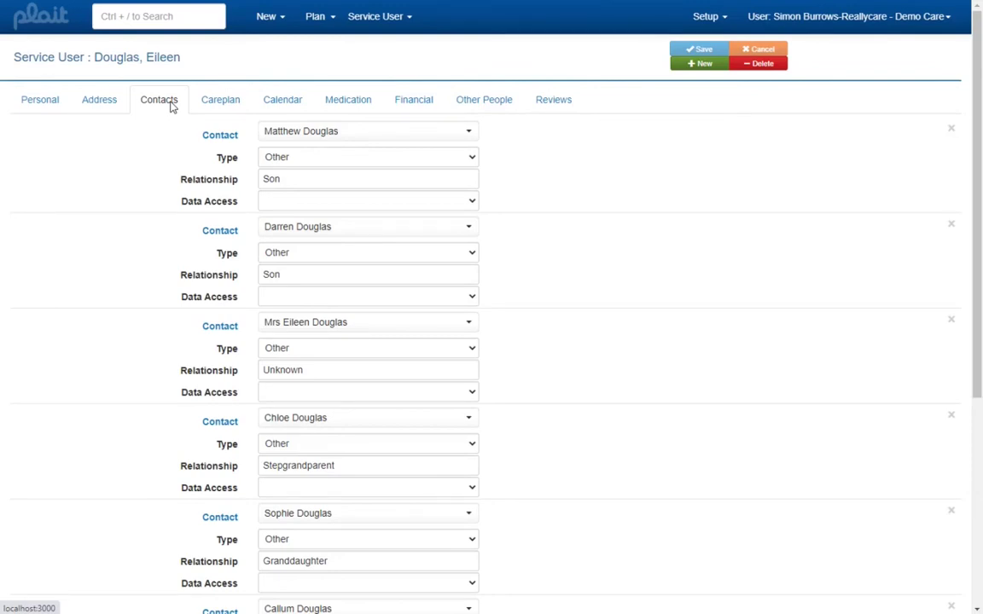
# Go through Financial to the Careplan tab showing EssexCCDomCareISPExample1.pdf with 30 unreviewed fields.
pyautogui.click(413, 99)
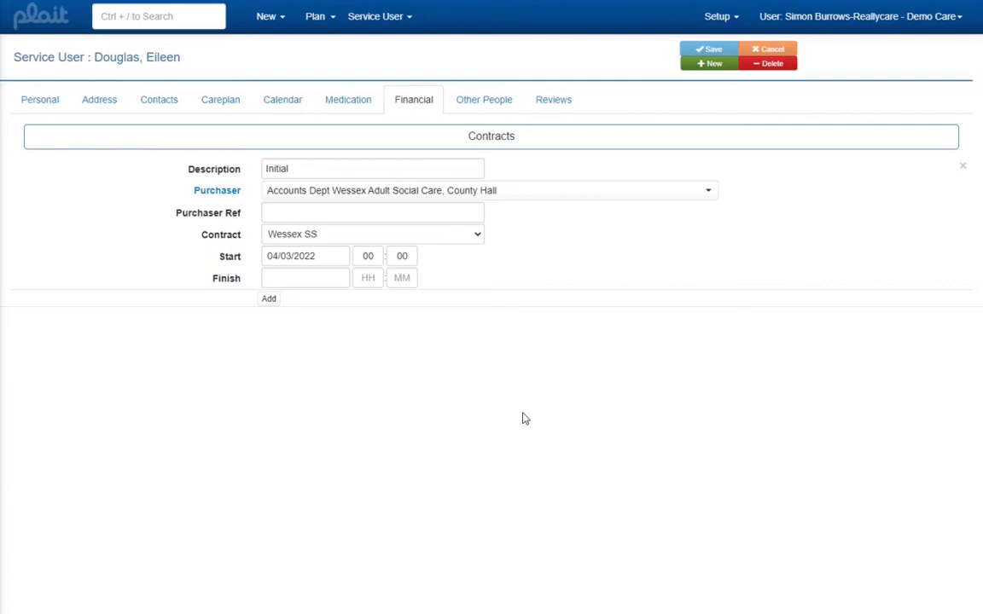
pyautogui.click(237, 105)
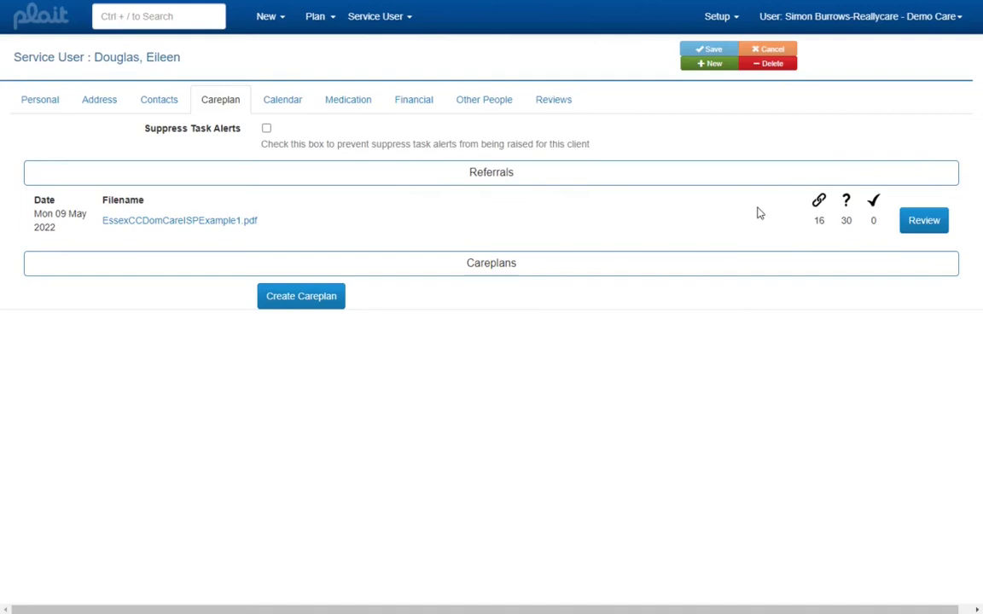
pyautogui.click(921, 221)
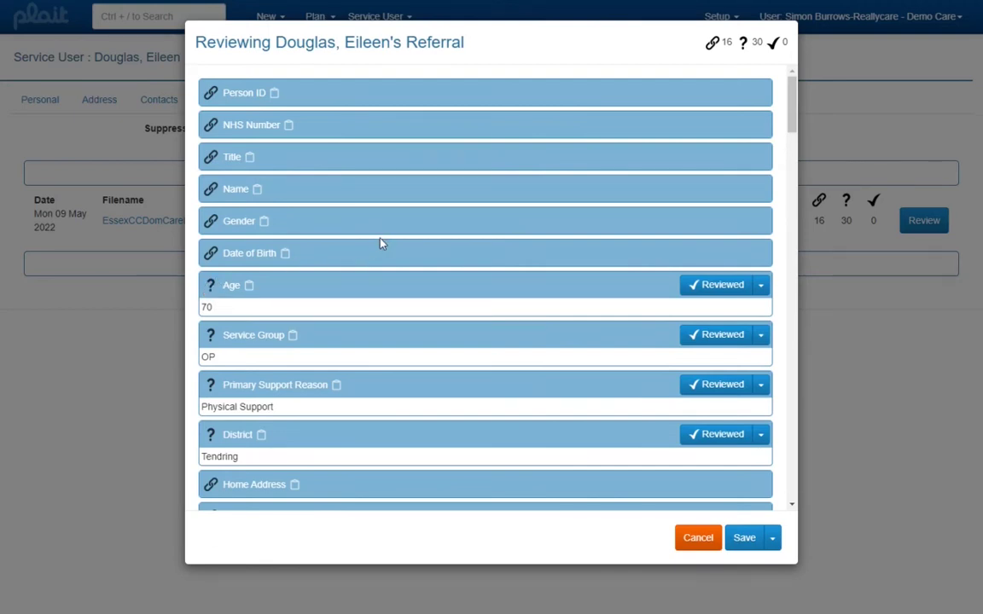
pyautogui.click(342, 164)
pyautogui.click(342, 166)
pyautogui.click(342, 191)
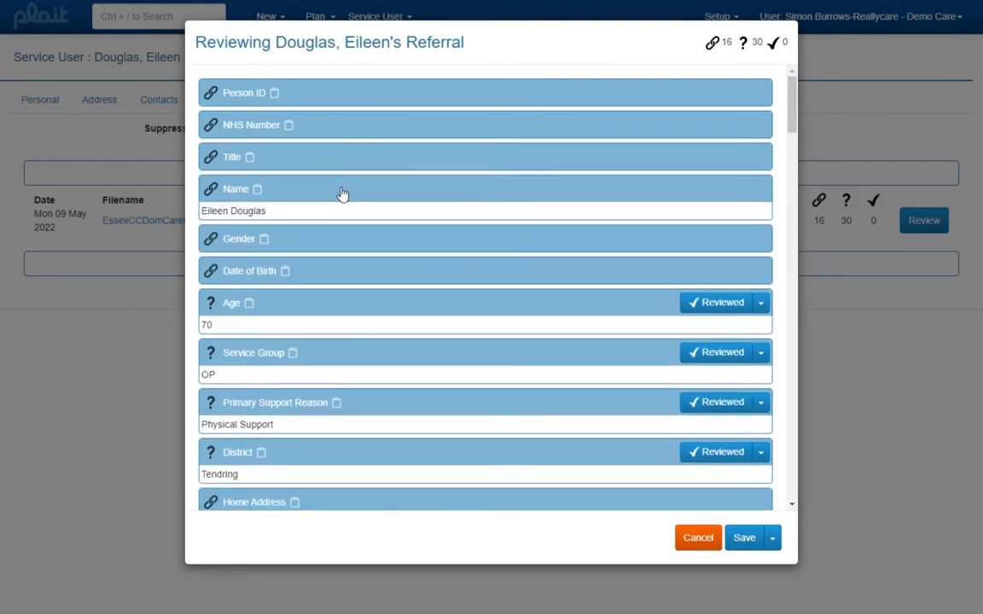
pyautogui.click(342, 192)
pyautogui.click(339, 220)
pyautogui.click(339, 220)
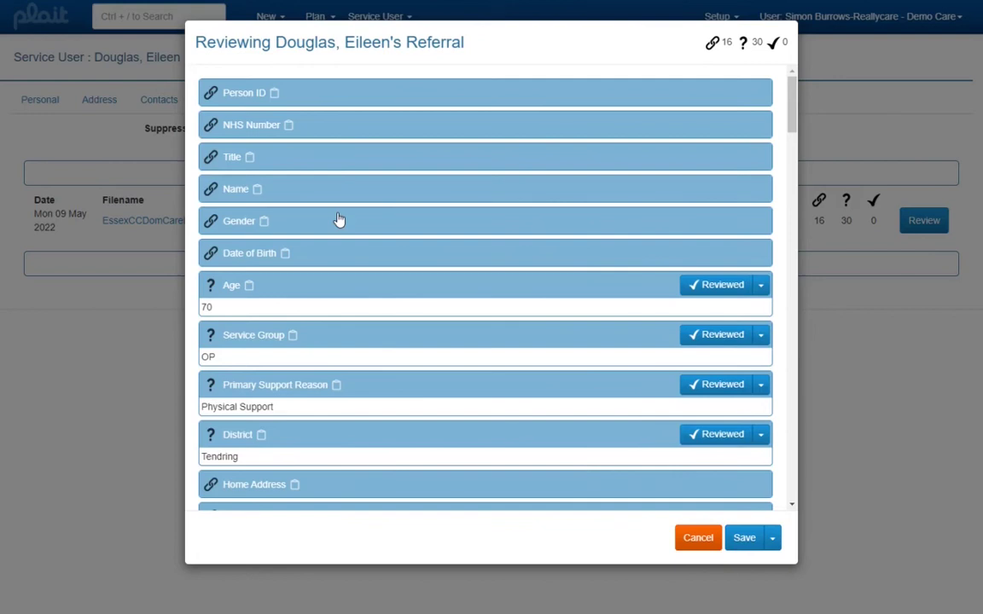
pyautogui.scroll(-7, 339, 220)
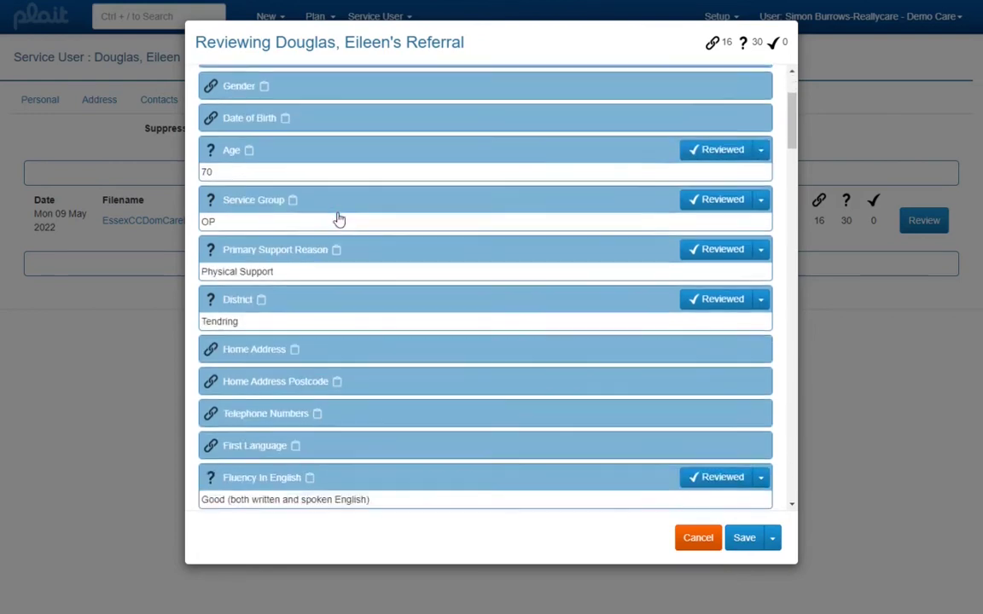
pyautogui.scroll(-8, 338, 220)
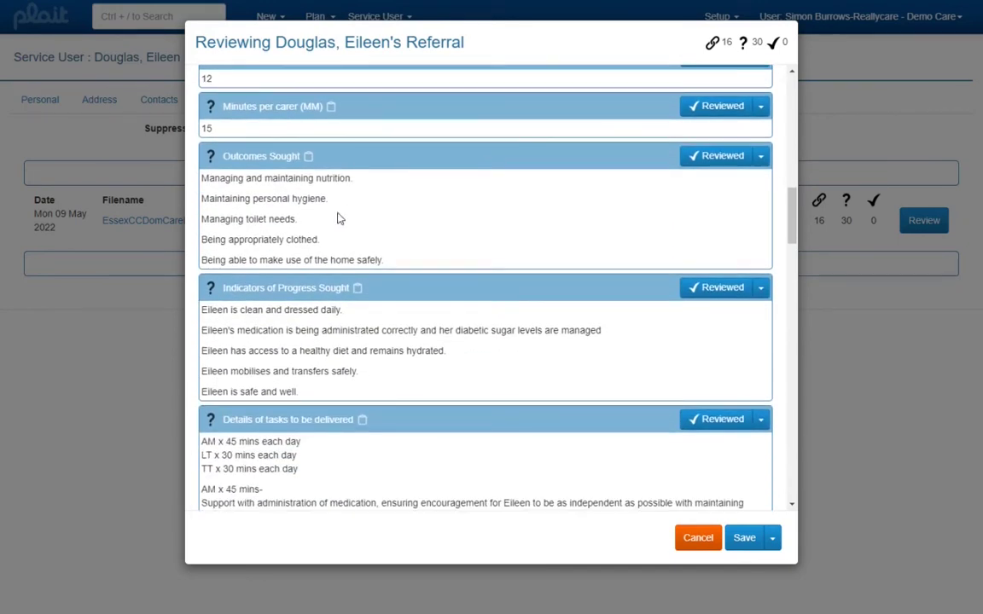
pyautogui.scroll(-2, 339, 220)
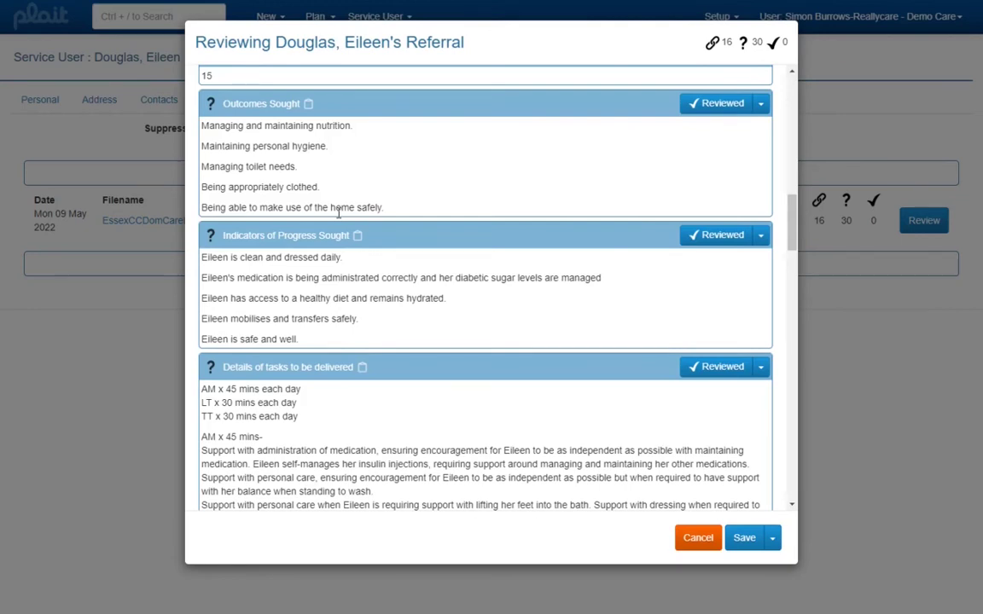
pyautogui.click(307, 105)
# Copy the 'Managing toilet needs.' line and mark Outcomes Sought as reviewed.
pyautogui.tripleClick(273, 166)
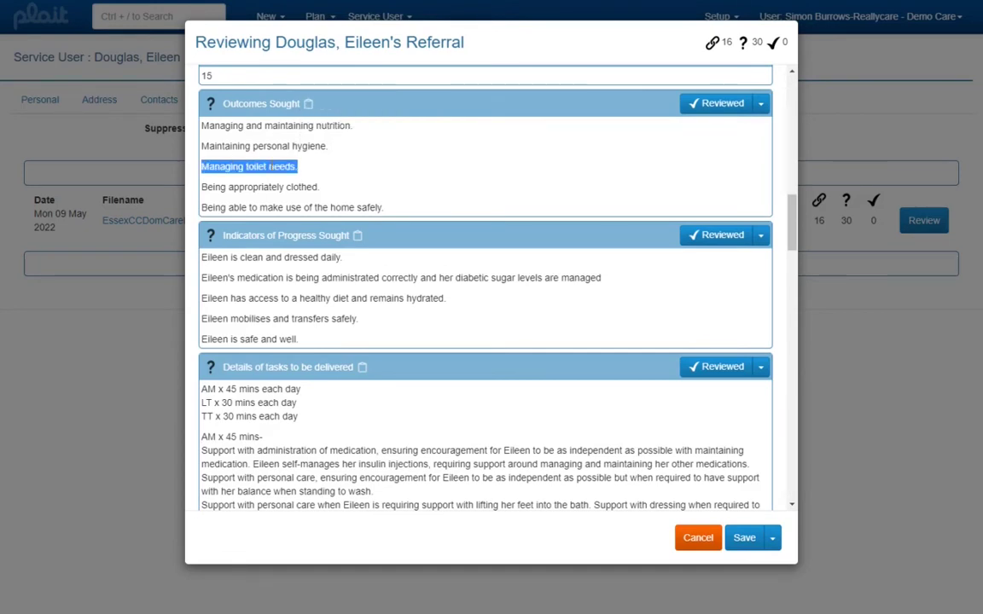
pyautogui.rightClick(269, 166)
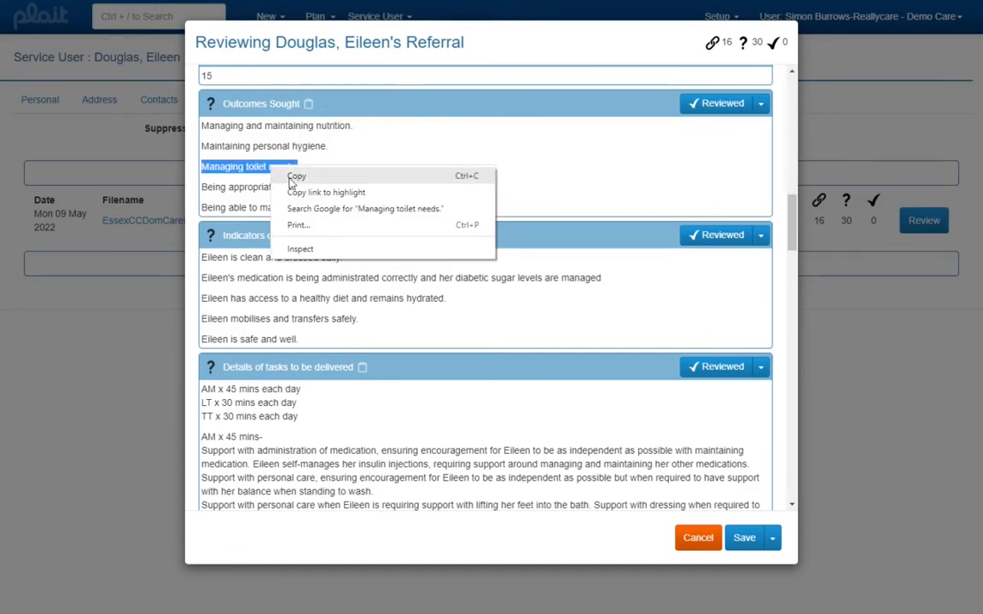
pyautogui.click(290, 181)
pyautogui.click(356, 185)
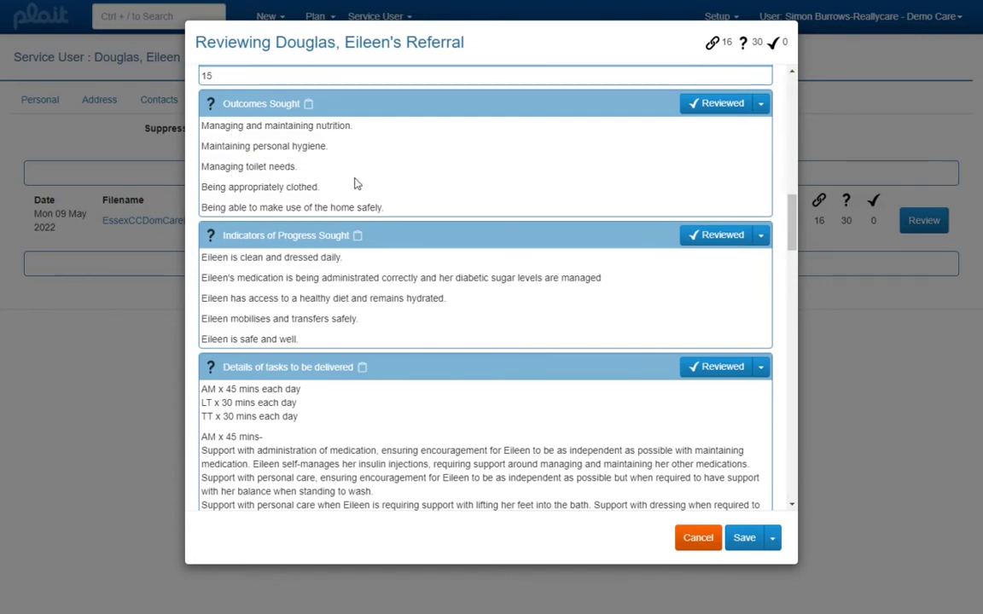
pyautogui.click(710, 104)
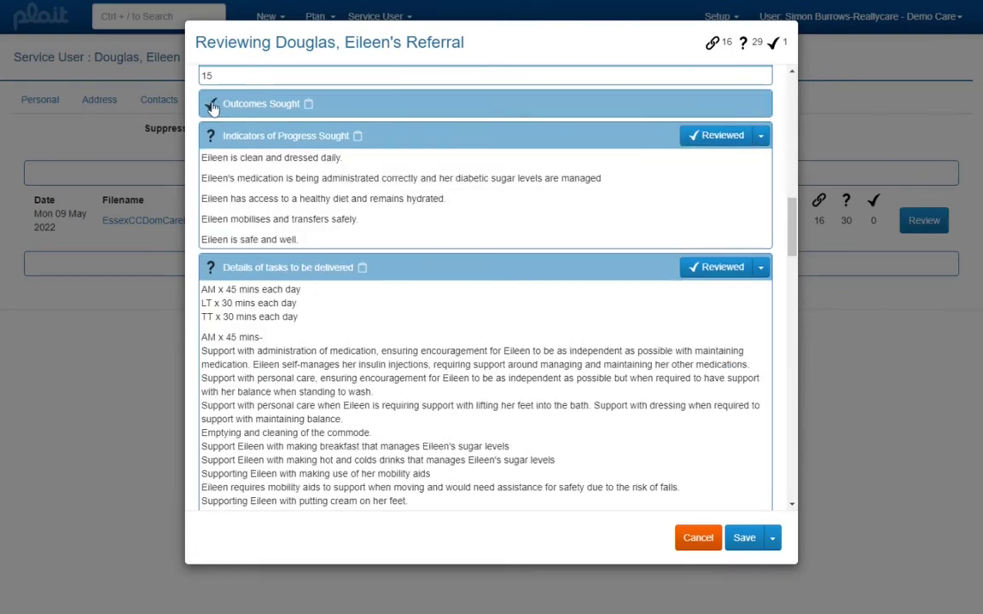
pyautogui.scroll(10, 542, 134)
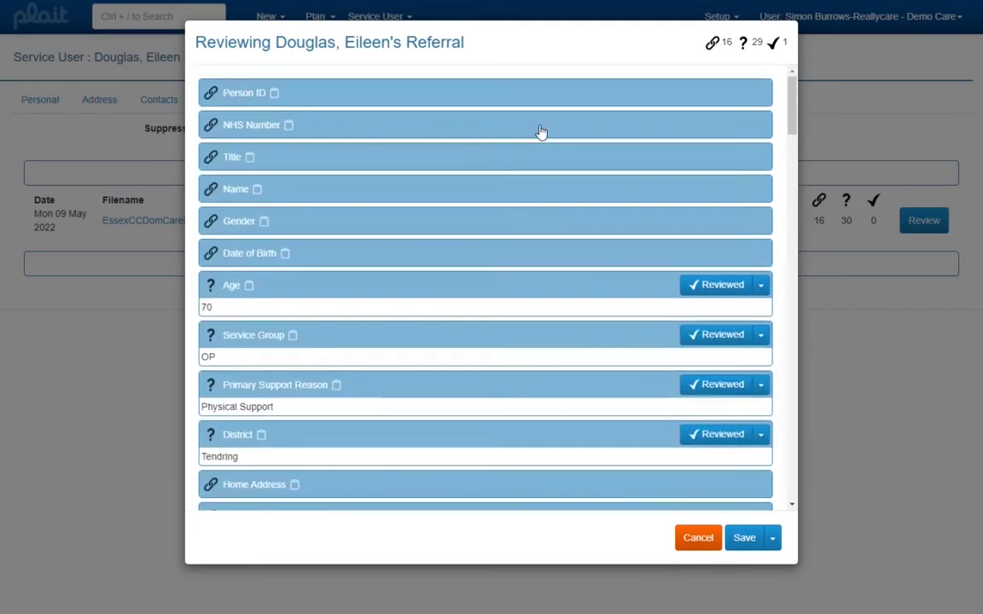
# Set Age to 'Ignore (for this and future referrals of the same type)' and check the ignored-fields list.
pyautogui.click(760, 287)
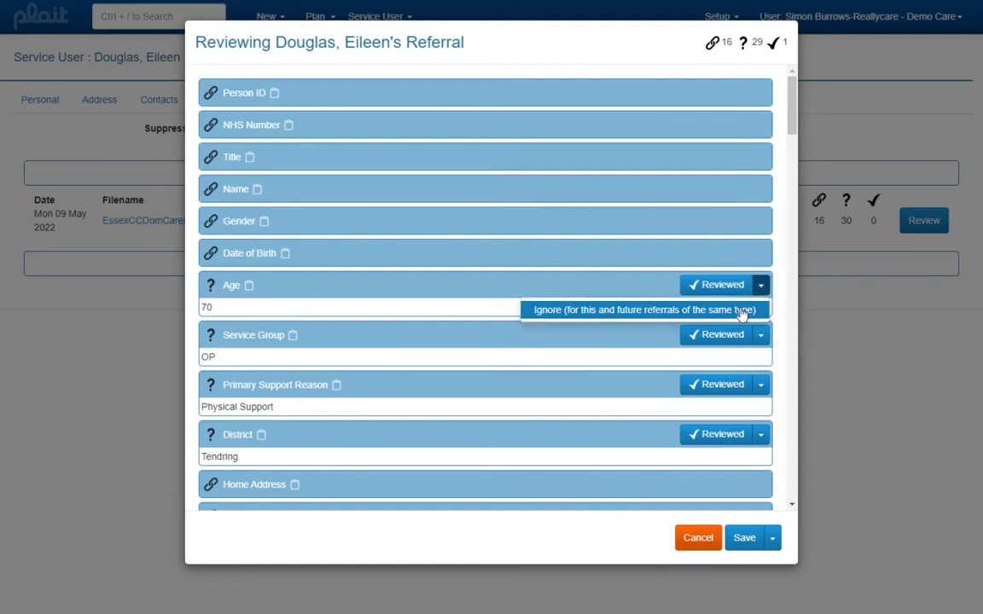
pyautogui.click(742, 312)
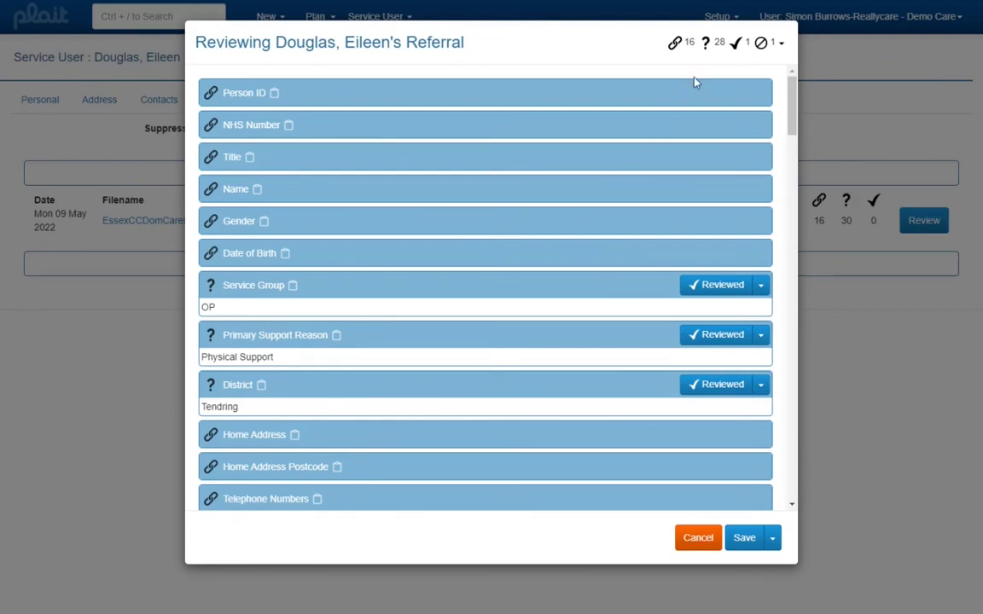
pyautogui.click(782, 48)
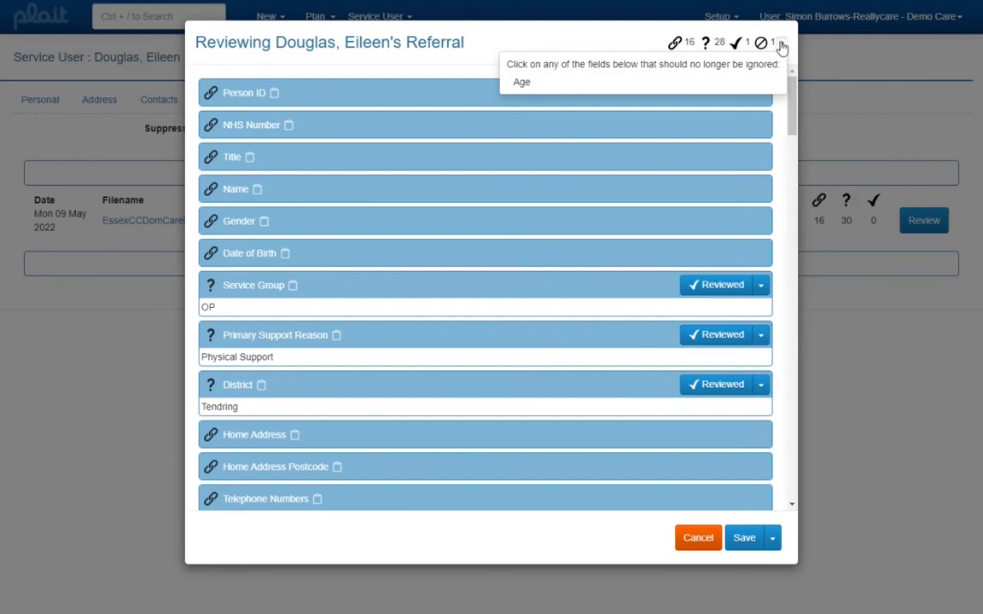
pyautogui.click(587, 40)
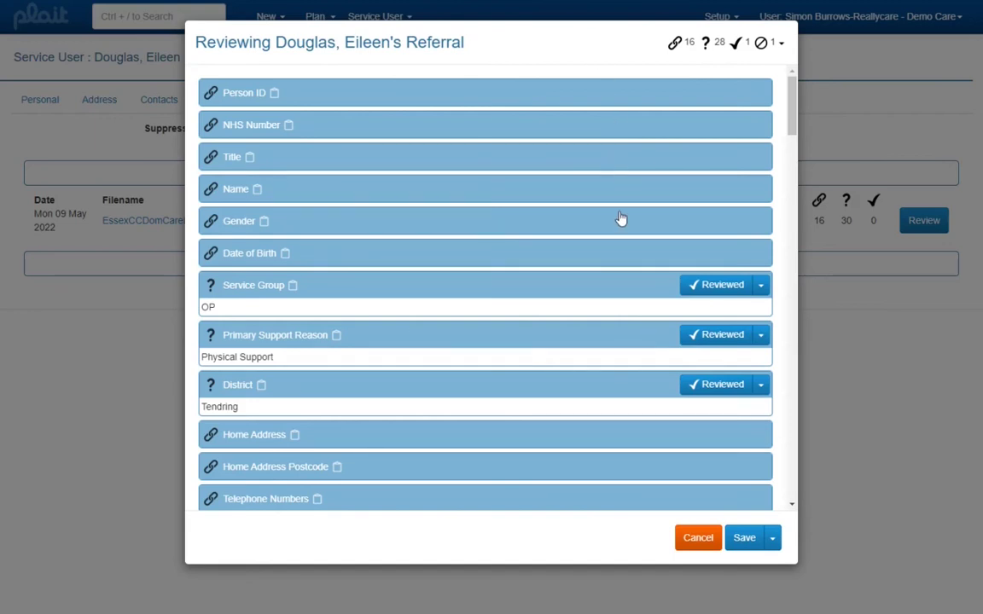
pyautogui.scroll(-2, 618, 219)
pyautogui.scroll(-3, 618, 220)
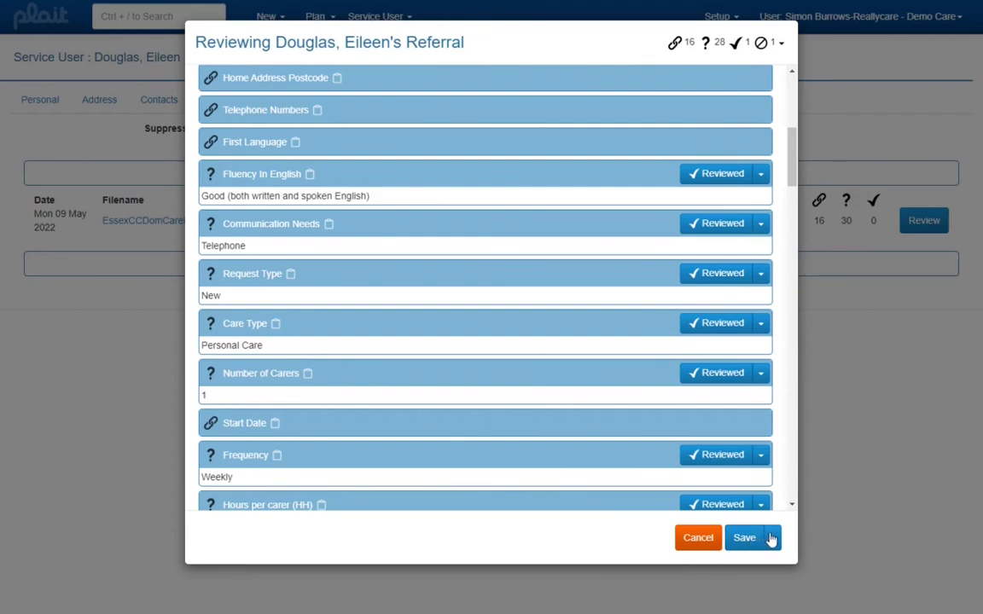
pyautogui.click(770, 538)
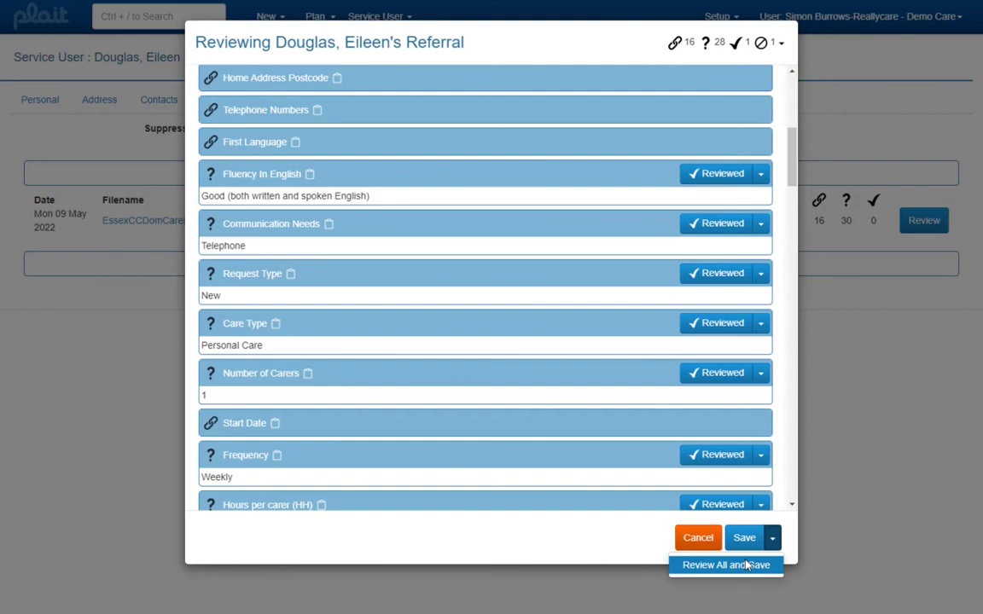
# Choose 'Review All and Save' to save the referral with 29 reviewed, 0 unreviewed.
pyautogui.click(747, 565)
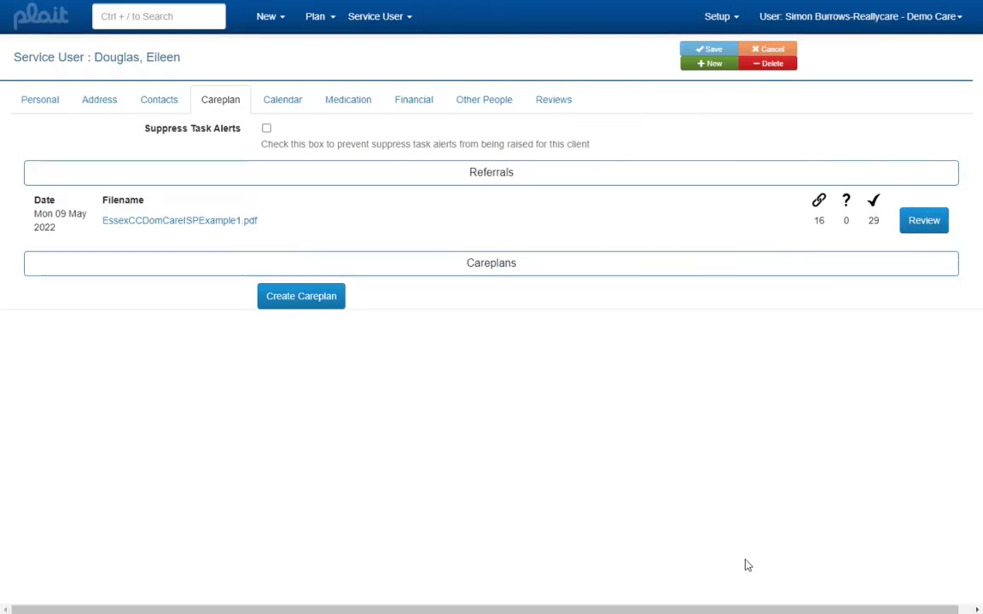